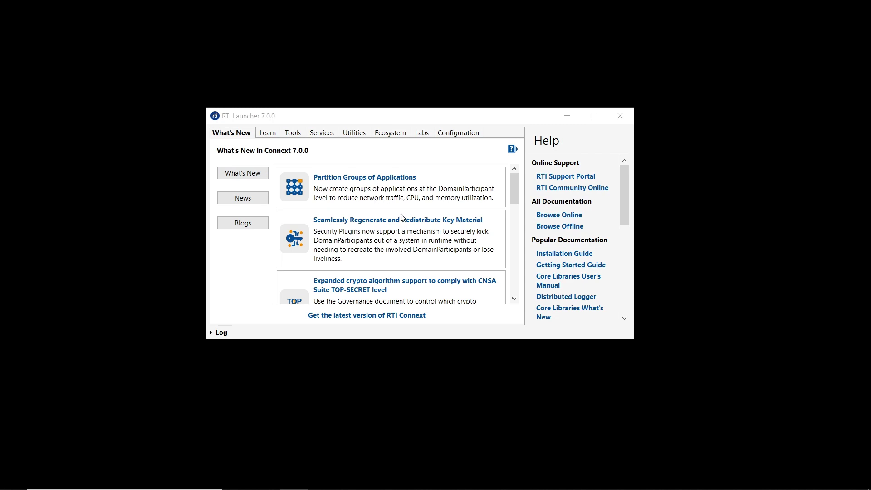
Step: Show the Configuration tab's installed products and expand Connext Target Libraries to reveal x64Win64VS2015
{"action": "left_click", "coordinate": [448, 135]}
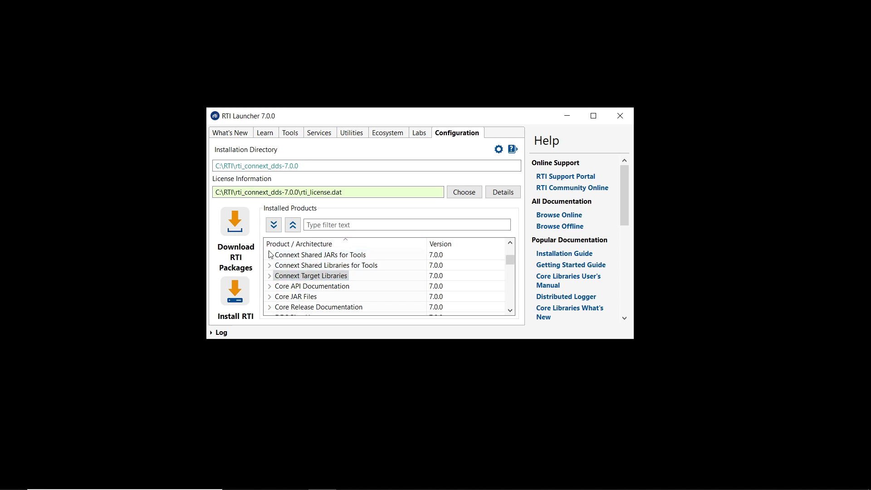
{"action": "left_click", "coordinate": [270, 276]}
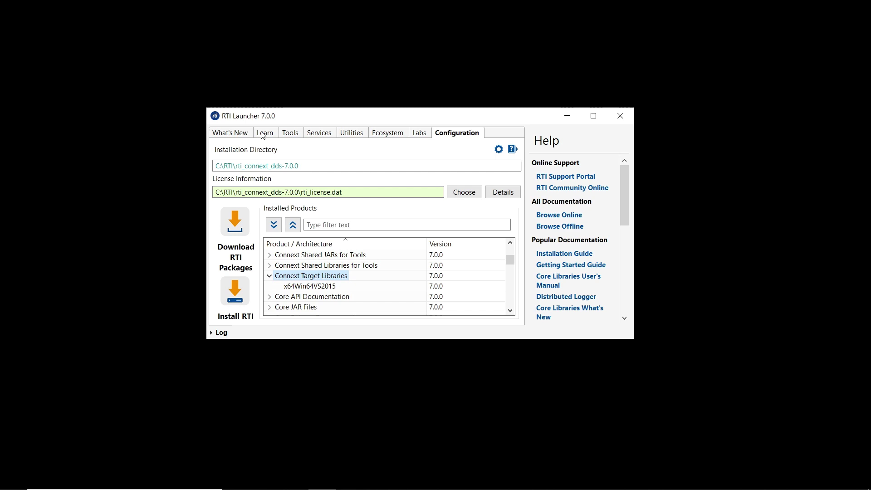
Step: Browse the Learn tab's Help panel down to API Reference, then bring up the Tools tab
{"action": "left_click", "coordinate": [262, 135]}
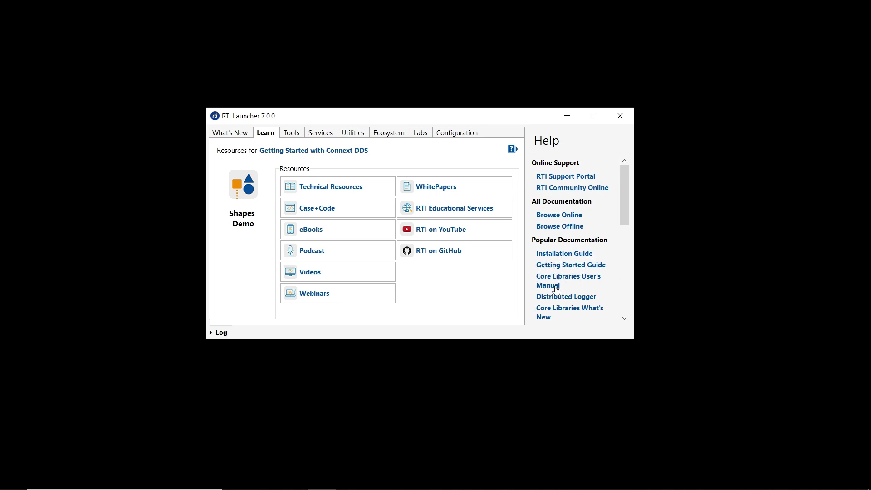
{"action": "scroll", "coordinate": [556, 290], "scroll_direction": "down", "scroll_amount": 6}
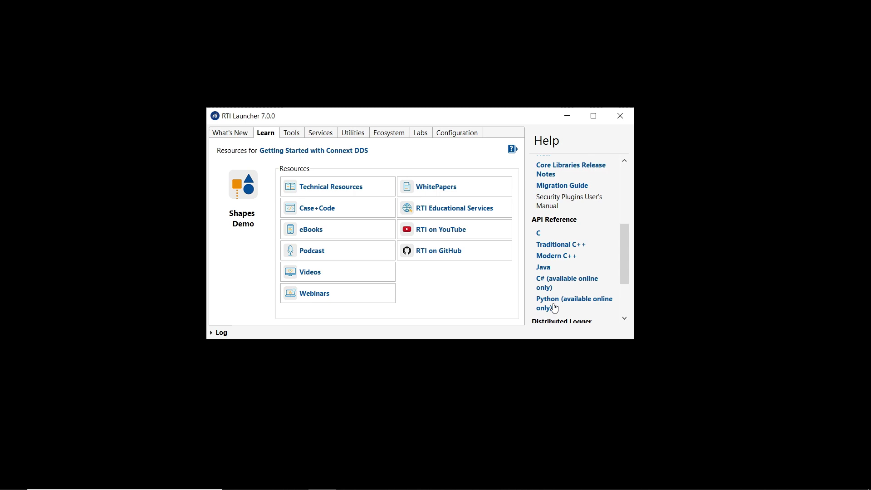
{"action": "left_click", "coordinate": [296, 133]}
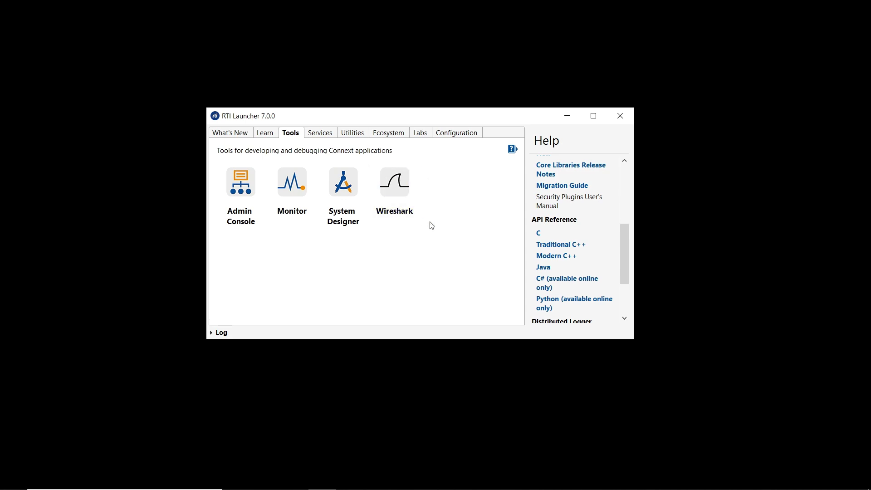
Step: Attempt to launch Wireshark, then display the Services tab with Routing, Recording and Cloud Discovery
{"action": "left_click", "coordinate": [400, 204]}
{"action": "left_click", "coordinate": [320, 134]}
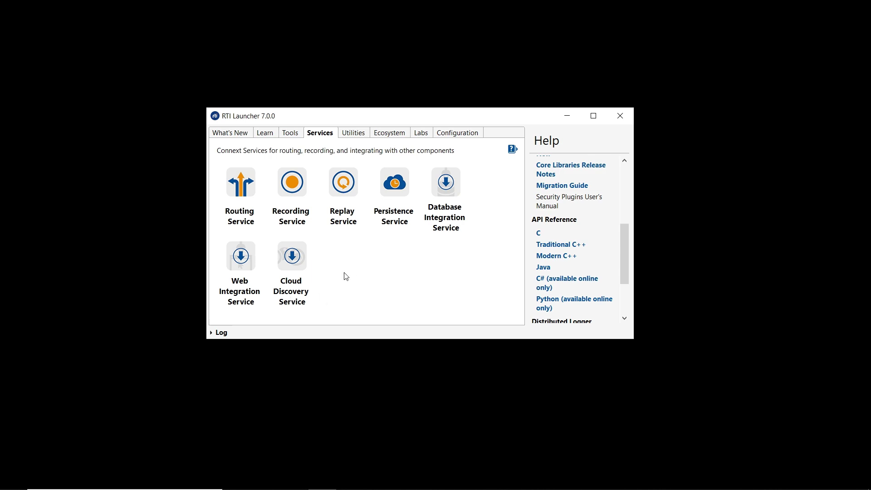
Step: View the Utilities tab, then the Ecosystem tab listing LabVIEW, MathWorks, ROS and AUTOSAR integrations
{"action": "left_click", "coordinate": [348, 134]}
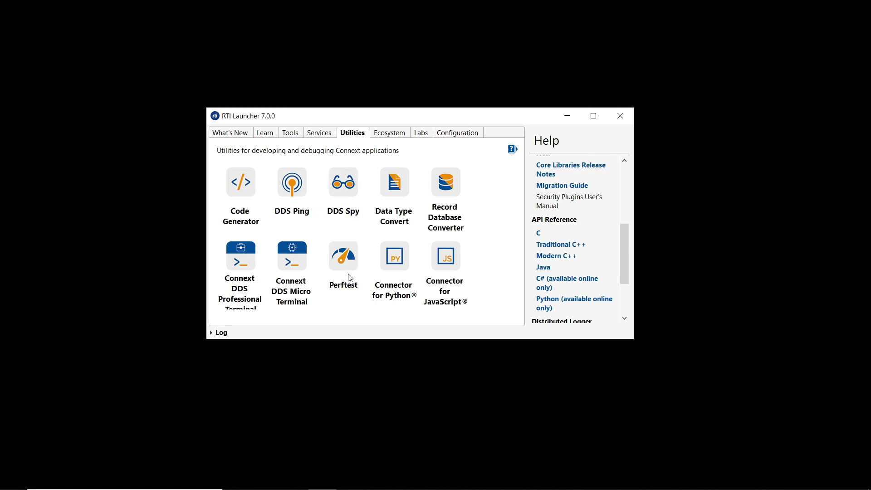
{"action": "left_click", "coordinate": [380, 134]}
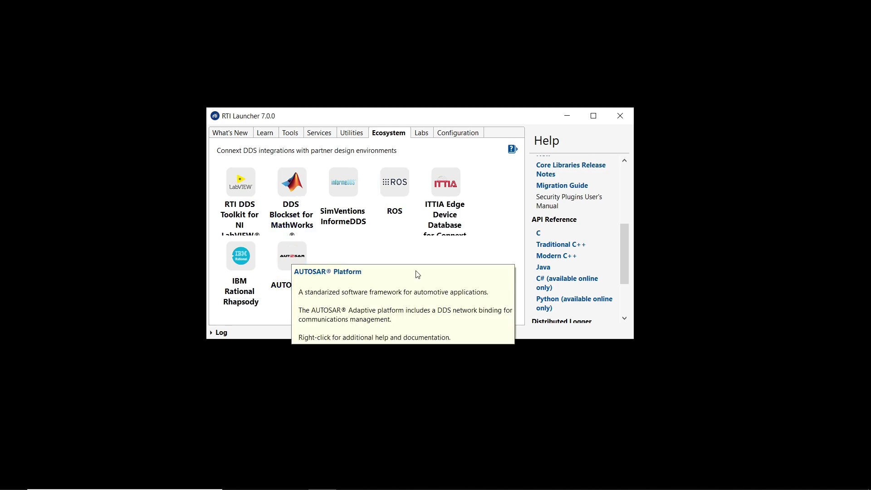
Step: Show the Labs tab and read the OPC UA/DDS Gateway description
{"action": "left_click", "coordinate": [422, 134]}
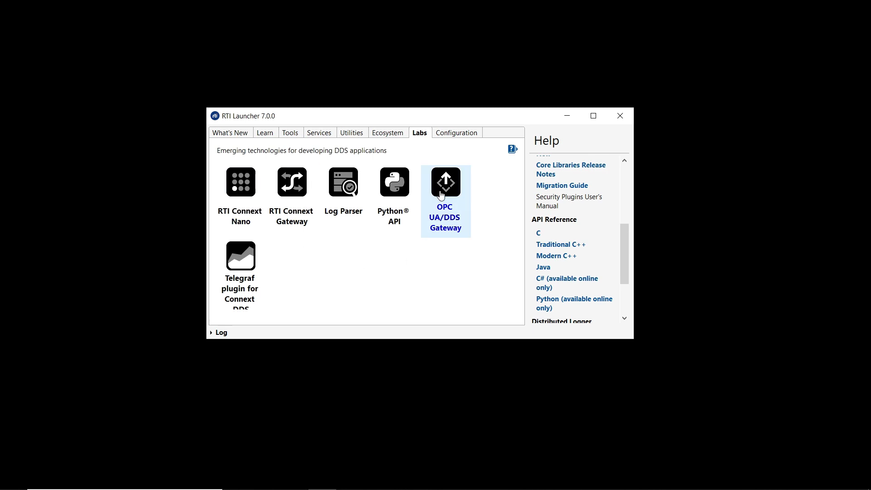
{"action": "mouse_move", "coordinate": [440, 195]}
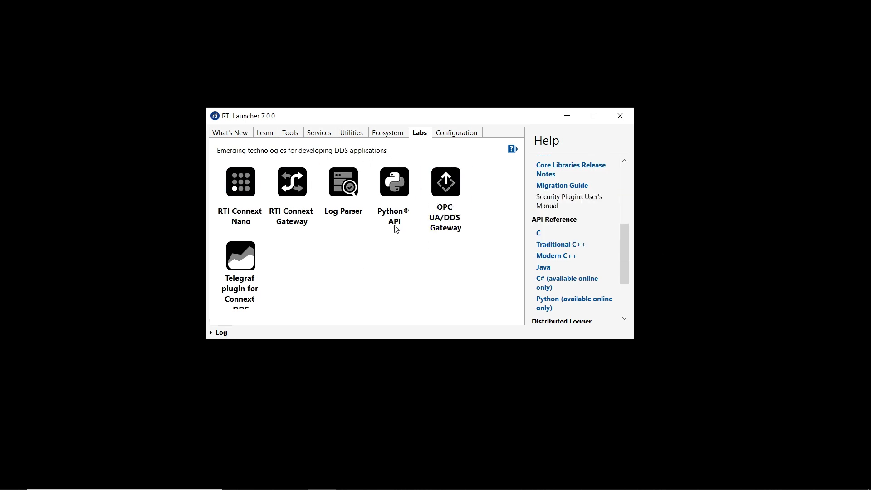